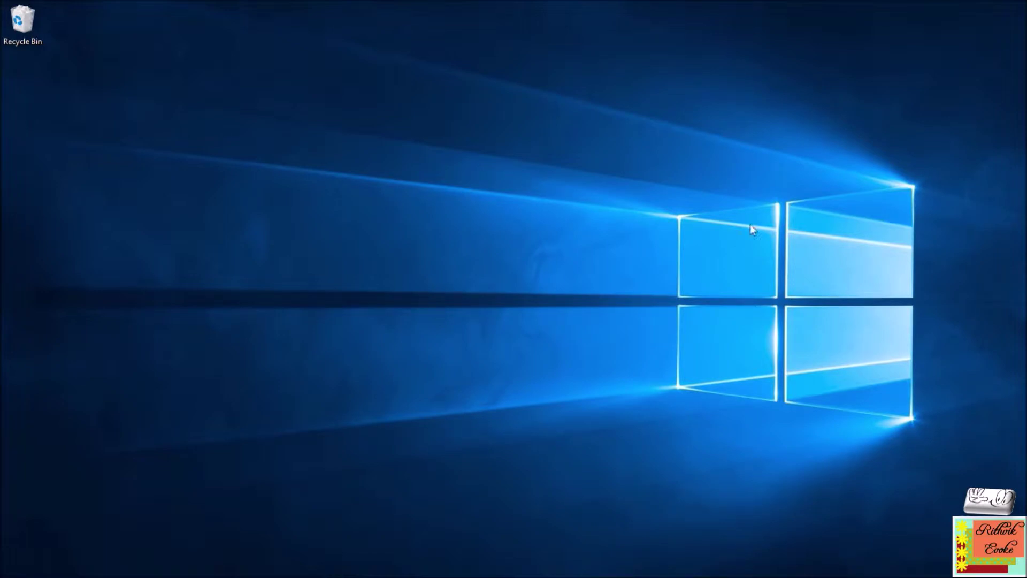
Launch Scratch Desktop from the Windows desktop to get a new project with the cat sprite.
left_click(1009, 309)
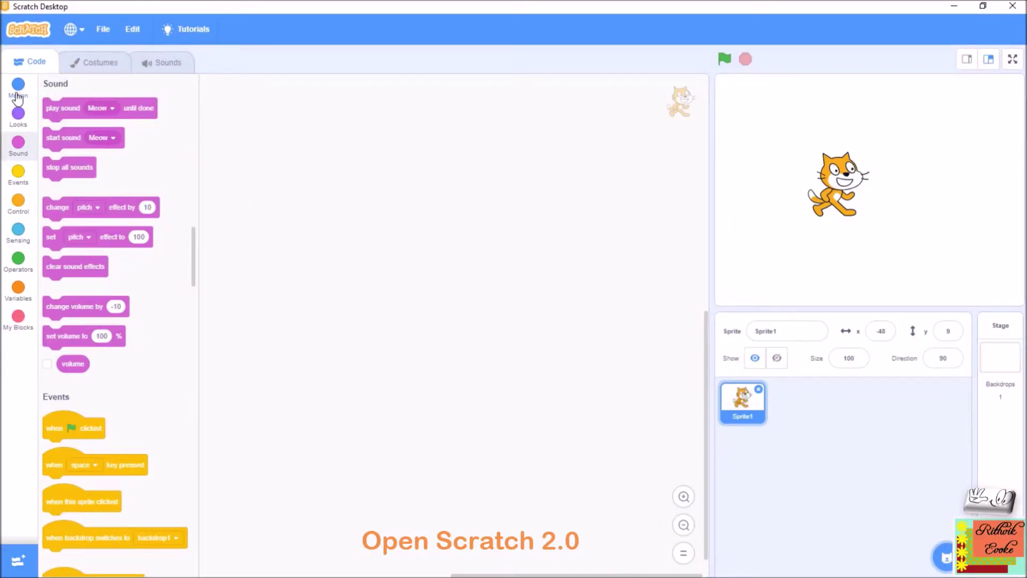
Start the cat's script with a green-flag trigger followed by a turn 15 degrees block.
left_click(18, 173)
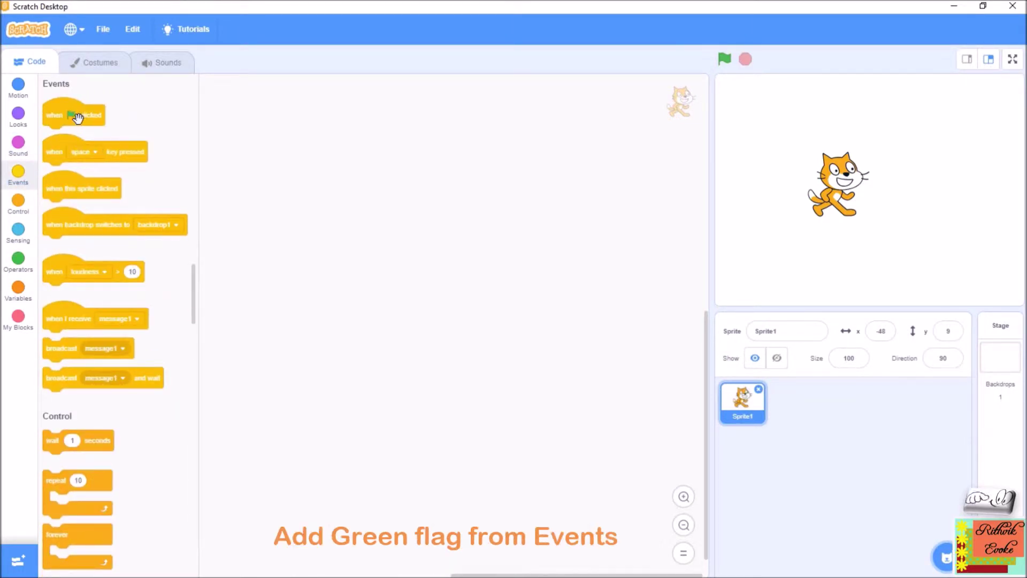
left_click_drag(76, 117, 352, 183)
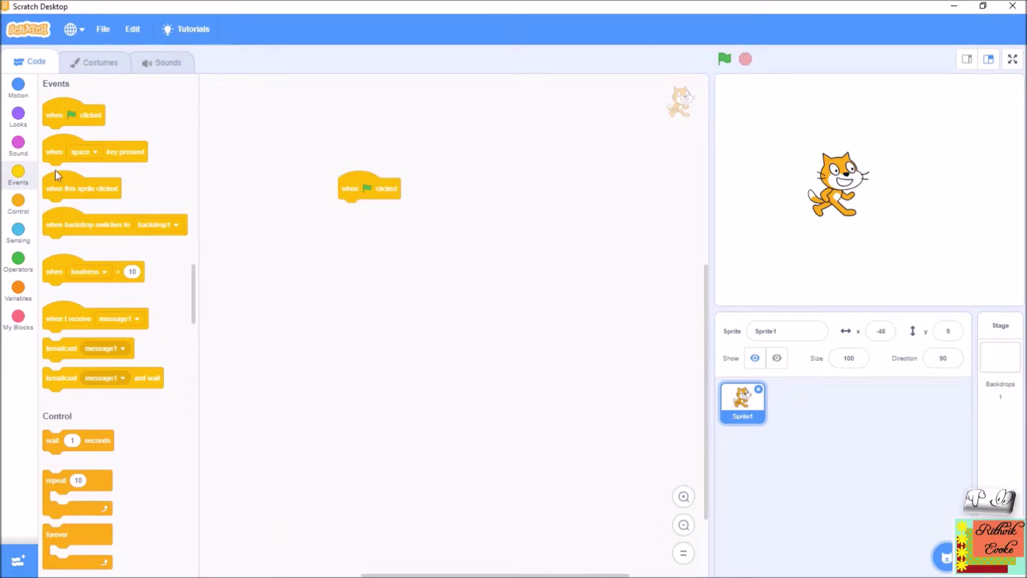
left_click(17, 89)
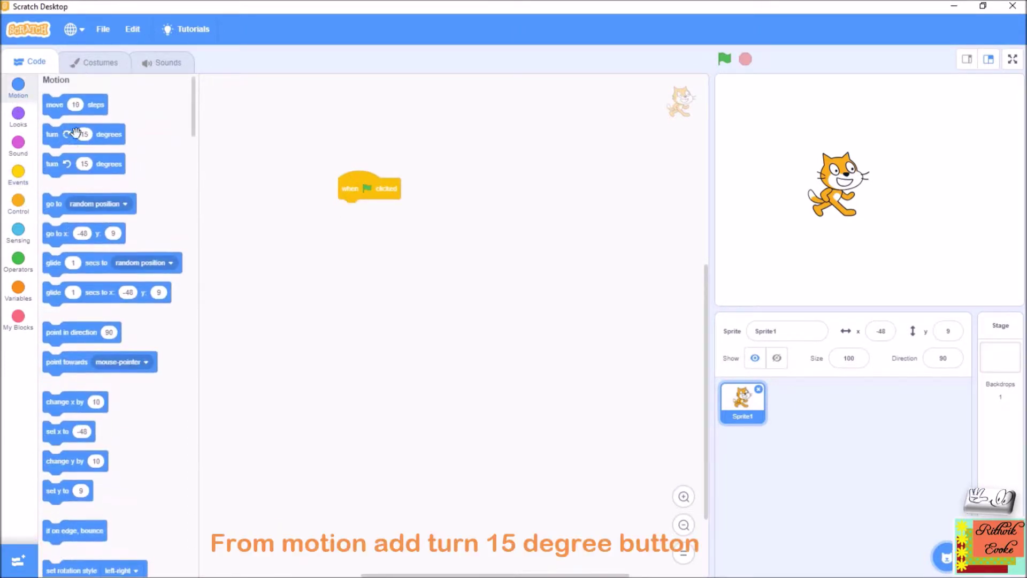
left_click_drag(55, 136, 391, 212)
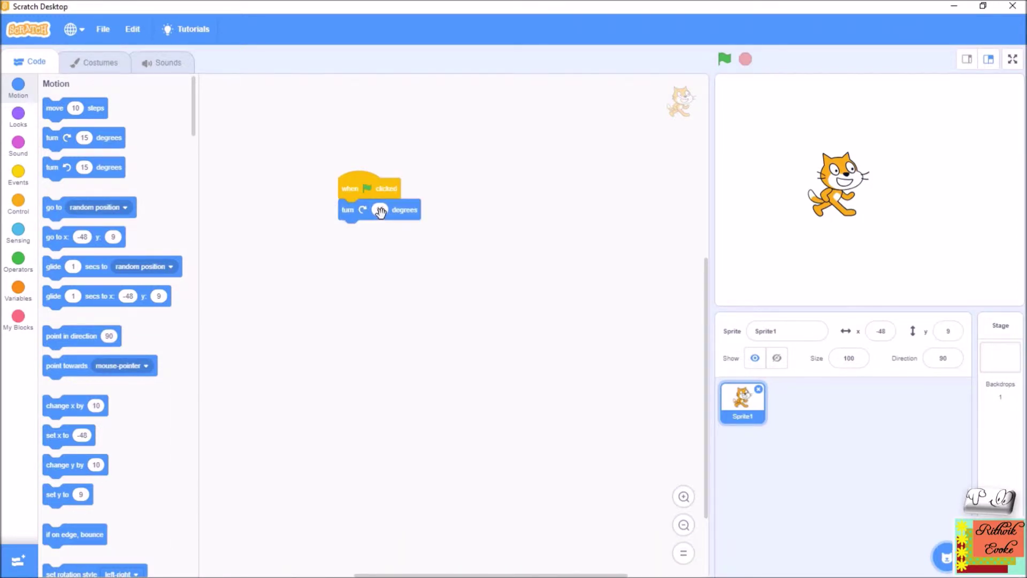
Wrap the turn 15 degrees block in a repeat loop and edit its count to 24.
left_click(18, 201)
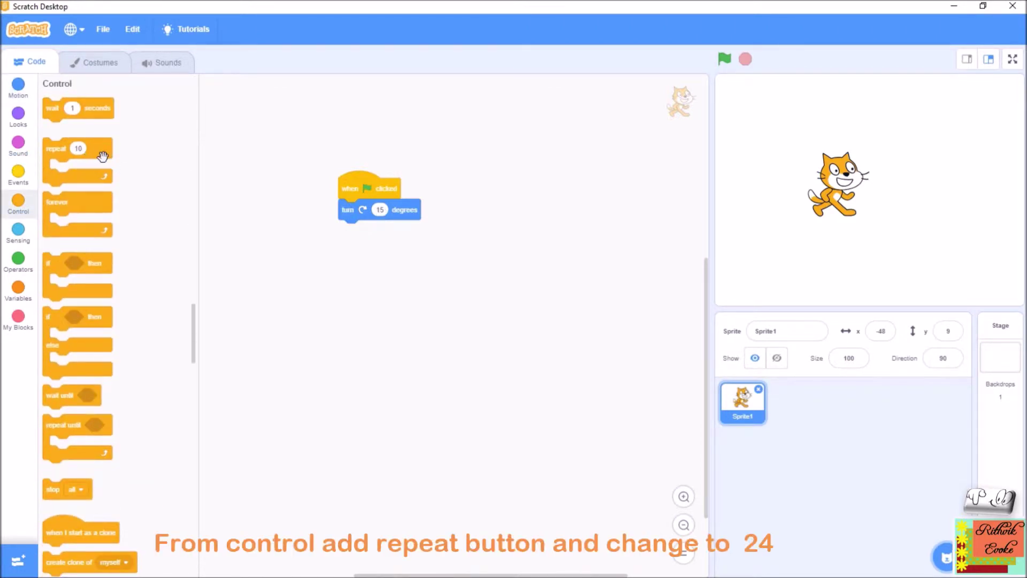
scroll(106, 156, "up", 2)
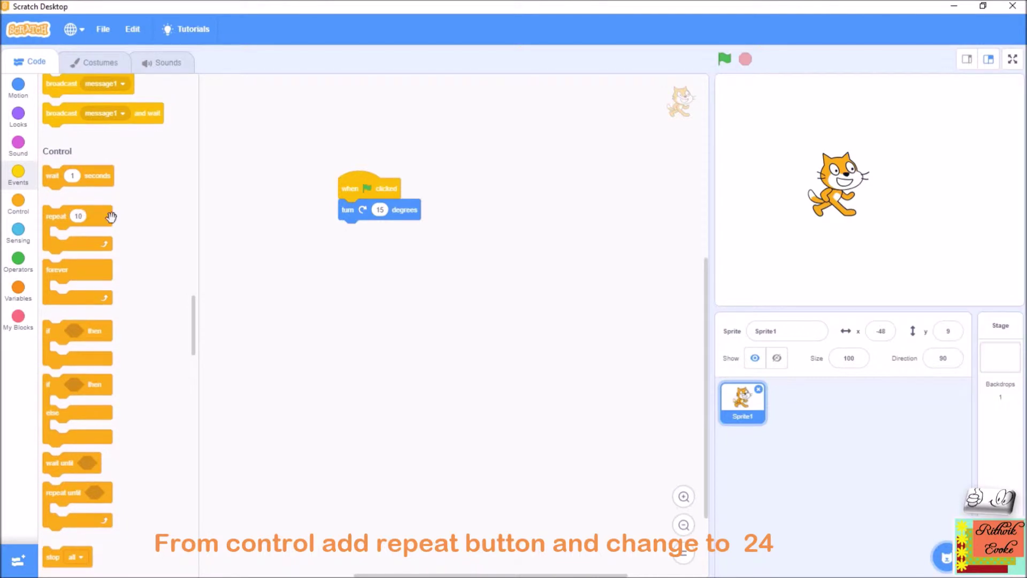
left_click_drag(111, 216, 374, 211)
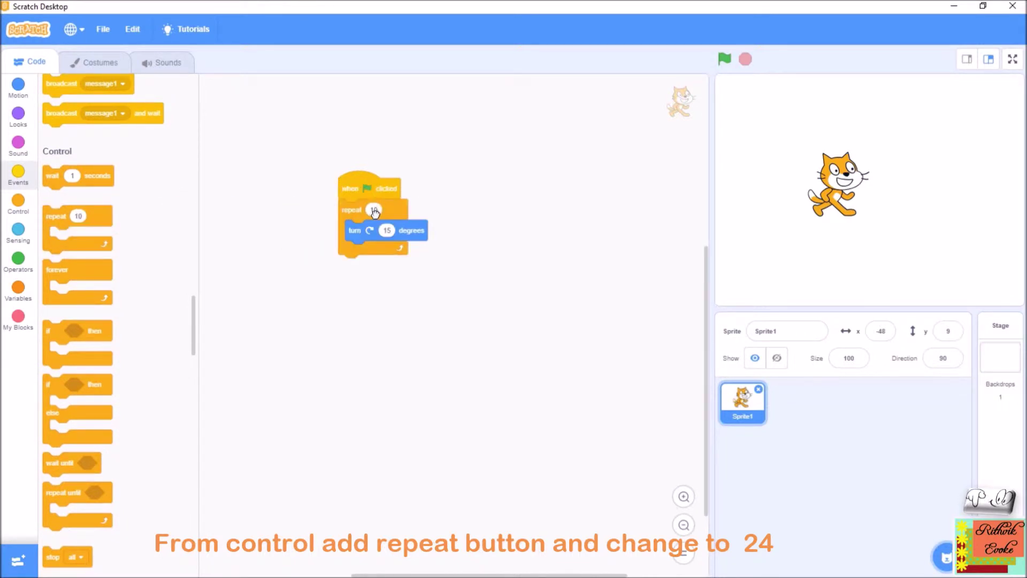
left_click(374, 211)
type("4")
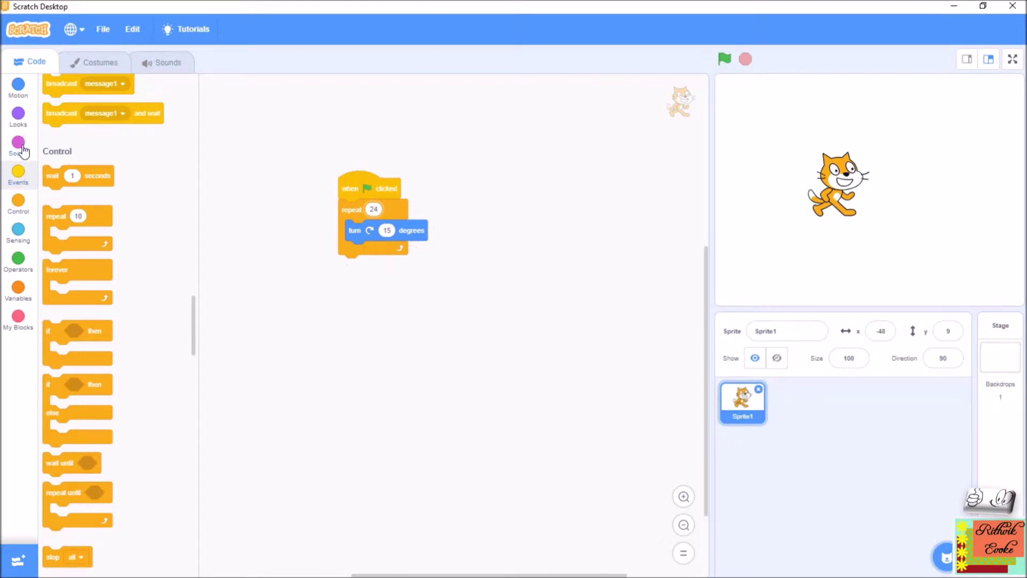
Add a say Hello! for 2 seconds block after the loop and clear its text.
left_click(17, 116)
scroll(77, 180, "up", 1)
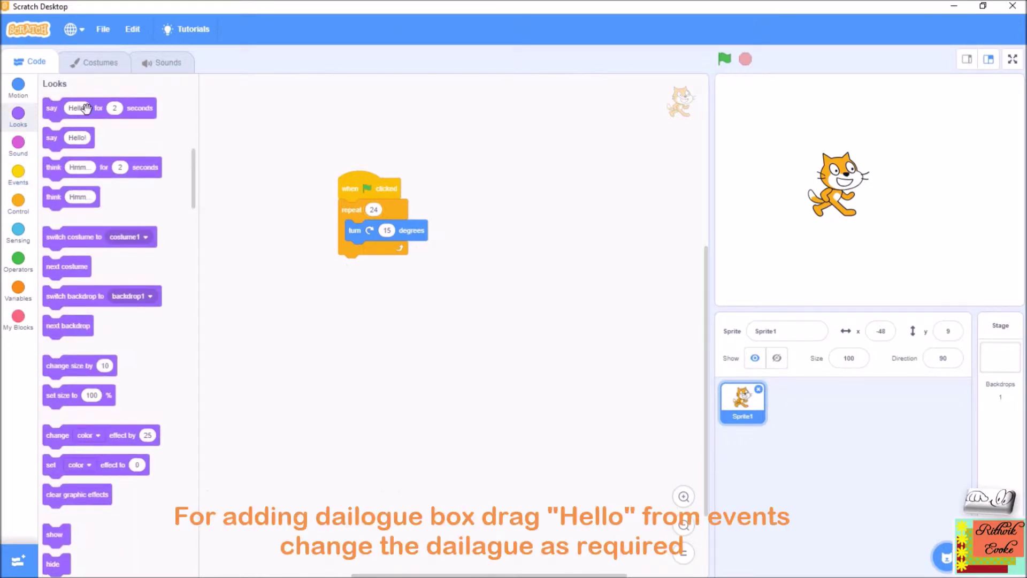
scroll(95, 113, "up", 3)
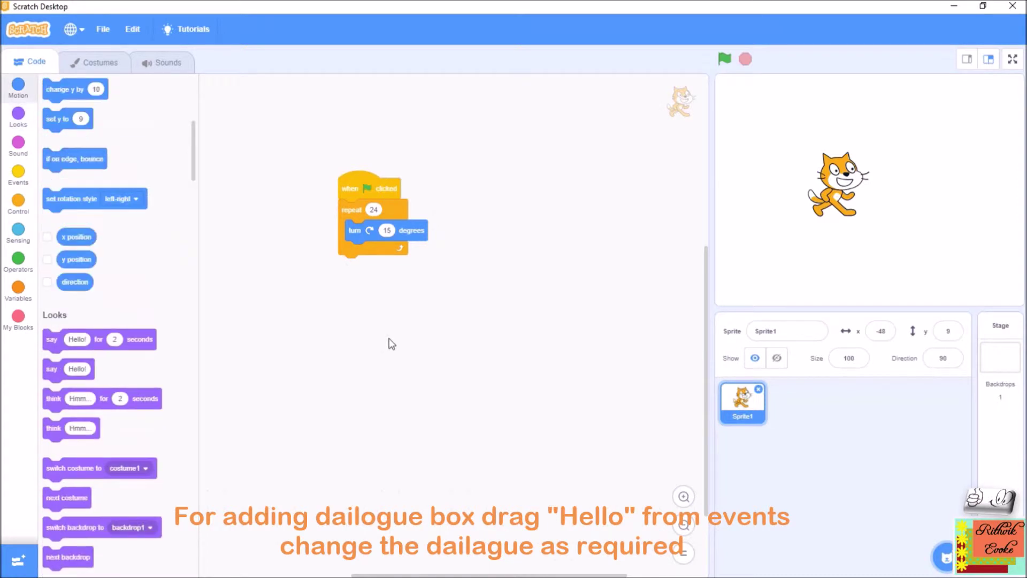
scroll(136, 265, "down", 1)
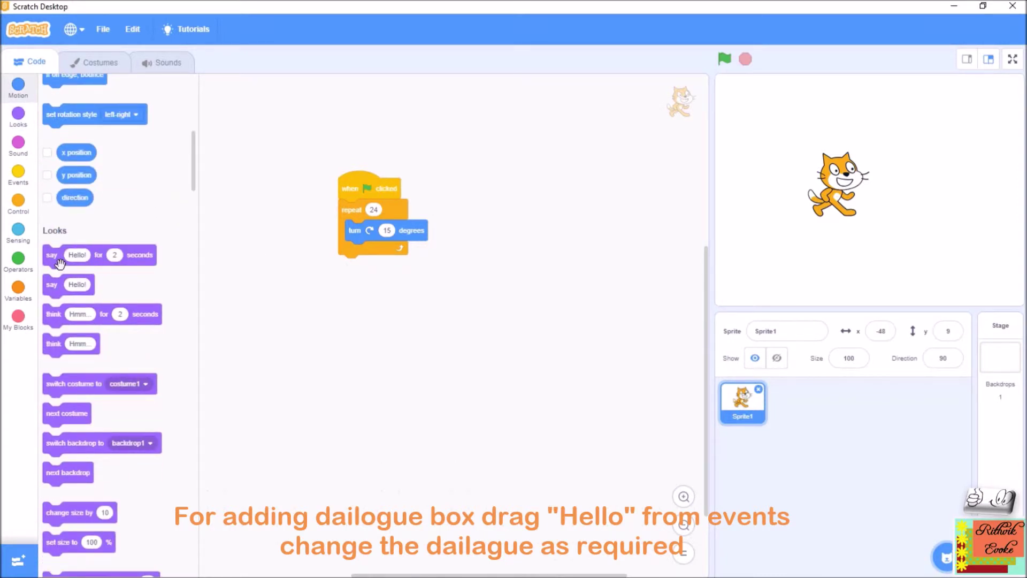
left_click_drag(59, 257, 399, 267)
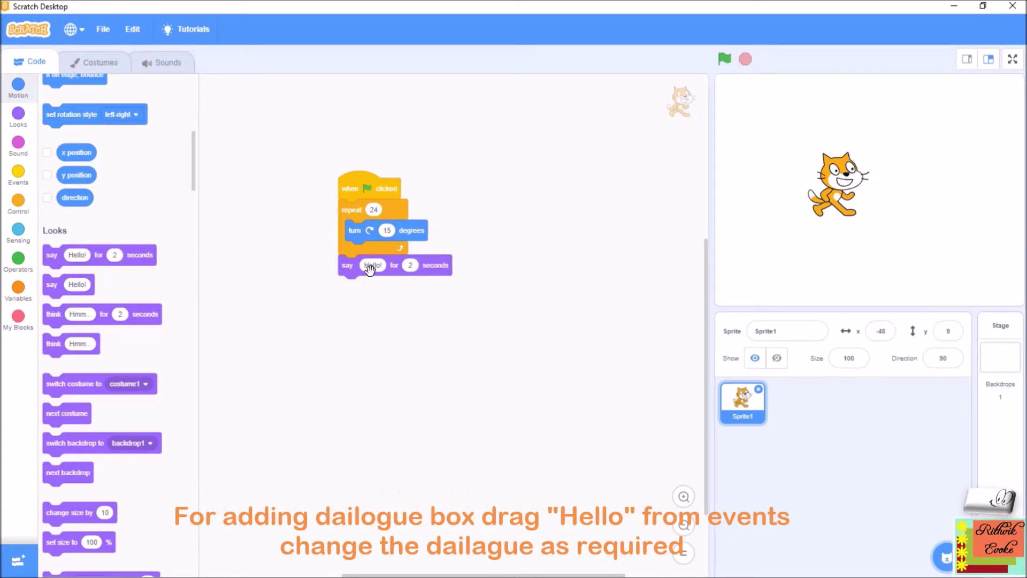
left_click(369, 266)
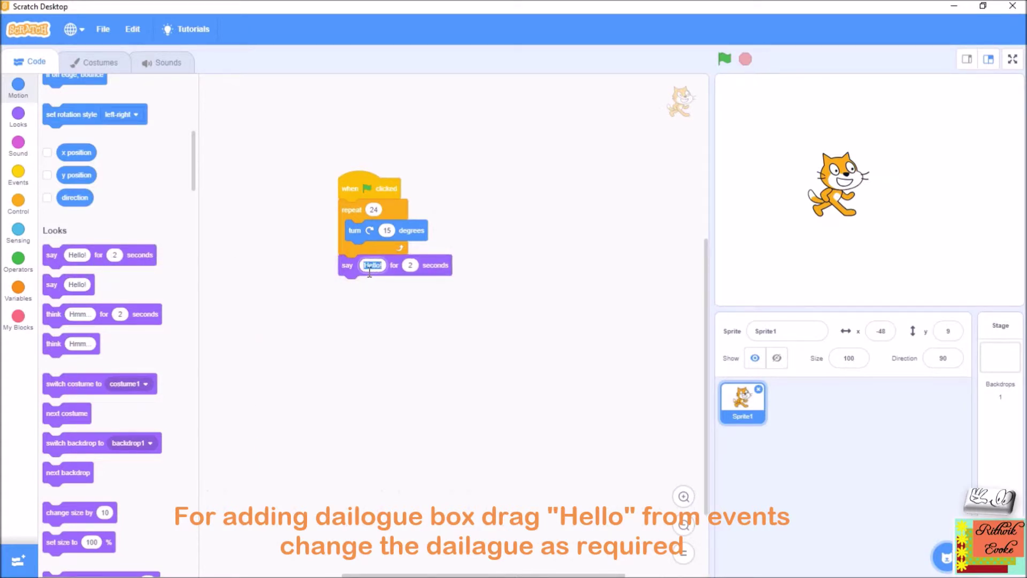
key("BackSpace")
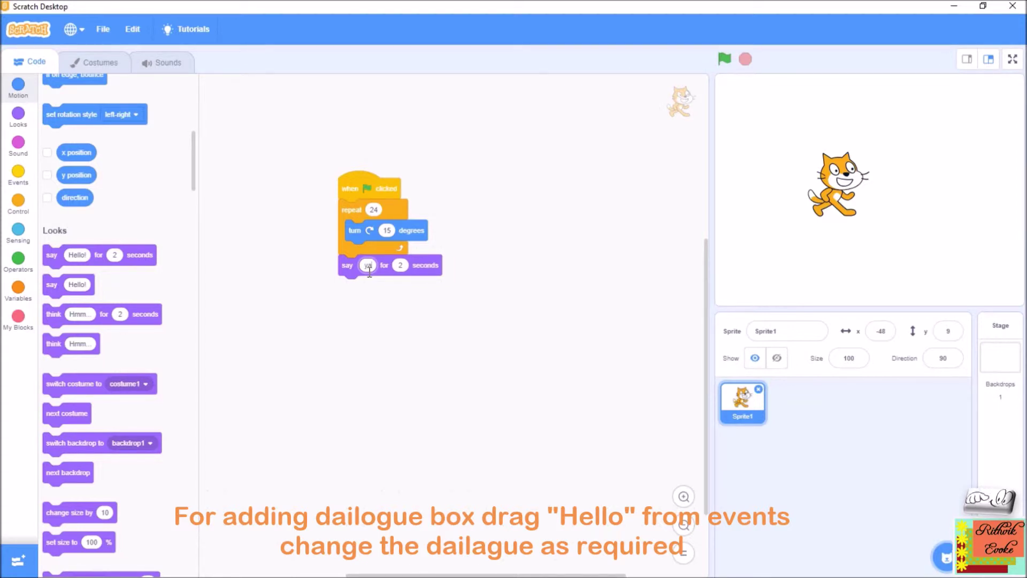
type("h")
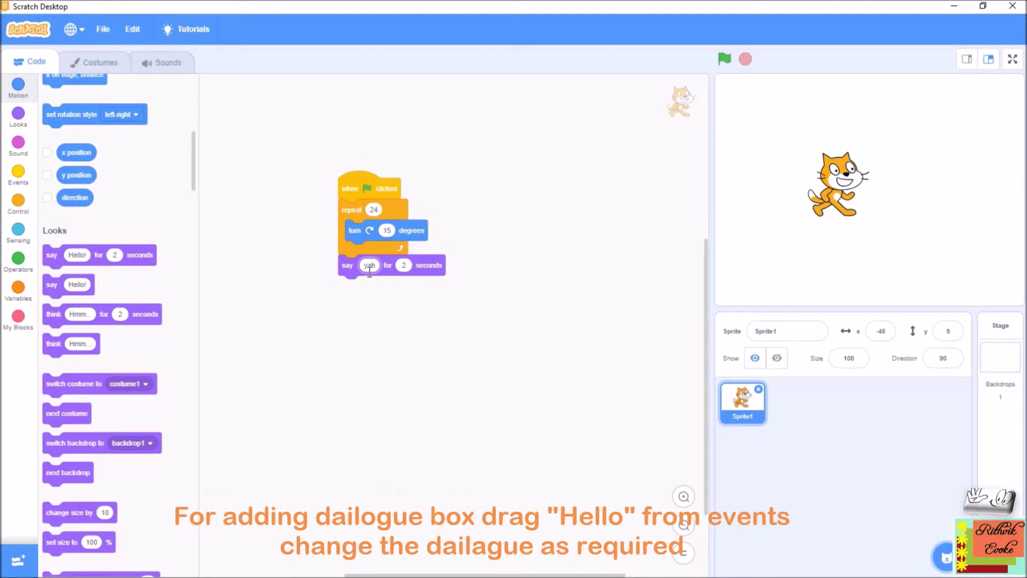
type("!!")
type(" i have ")
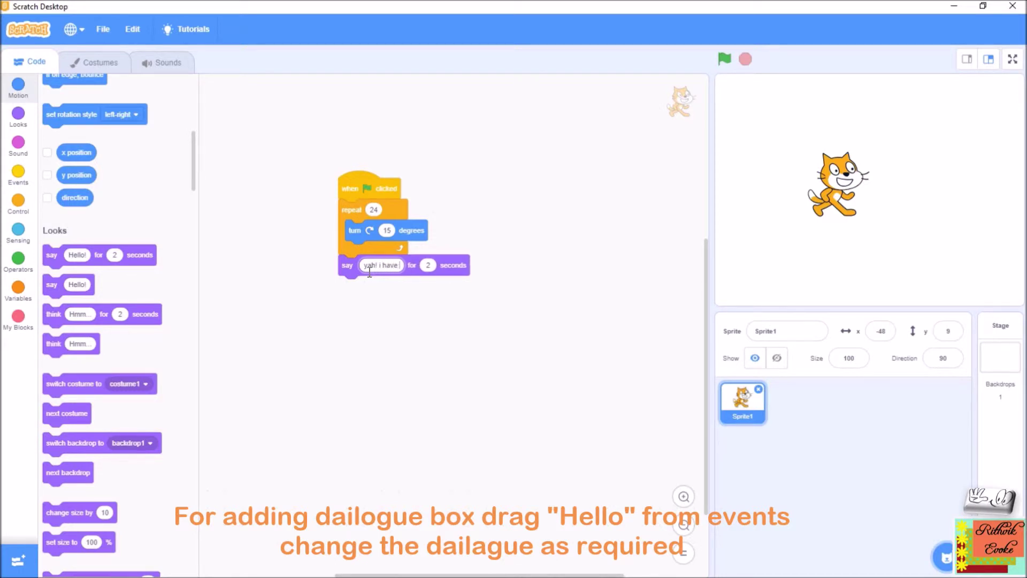
type("d")
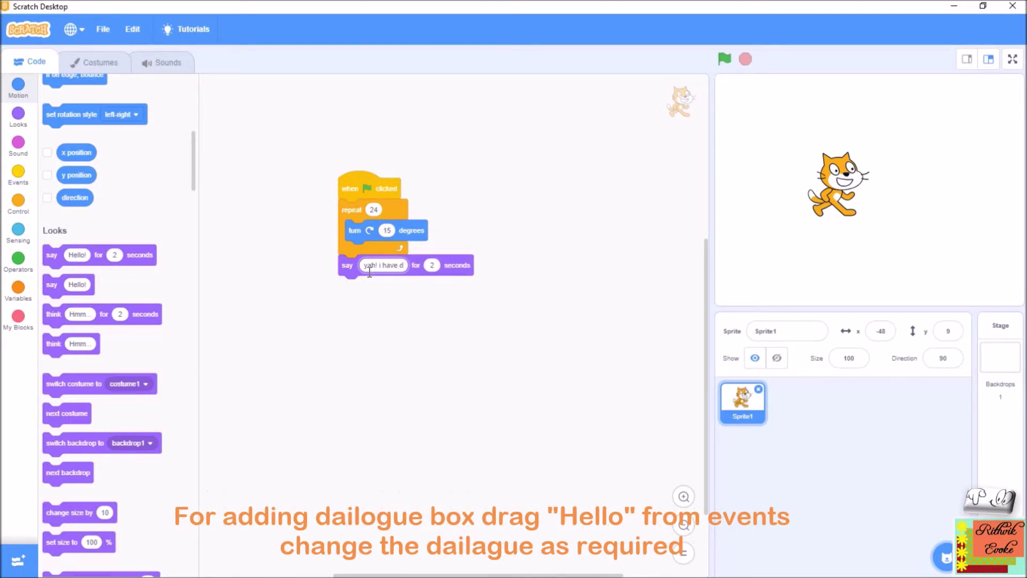
type("one")
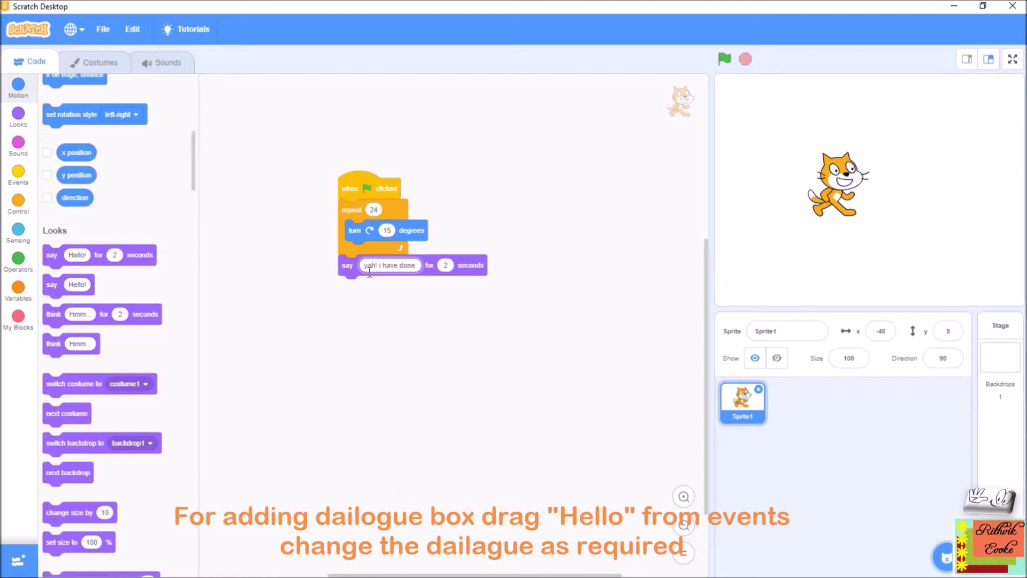
type("! a b")
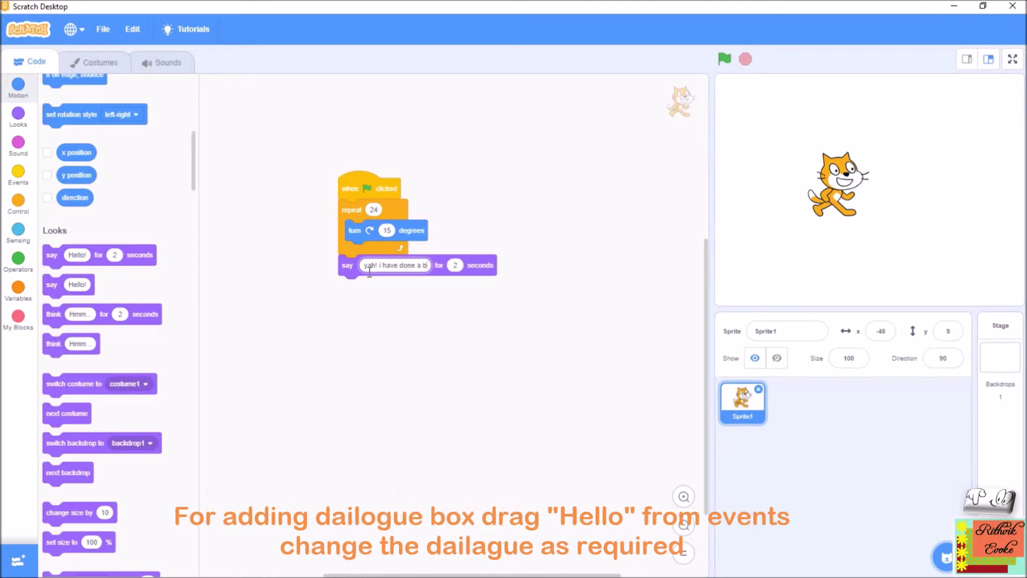
type("ac")
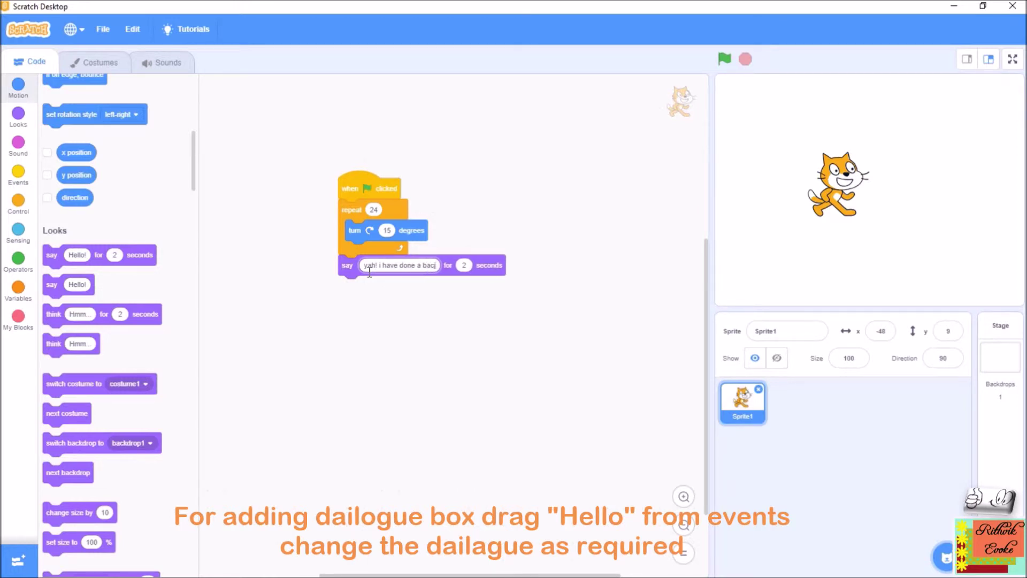
type("k")
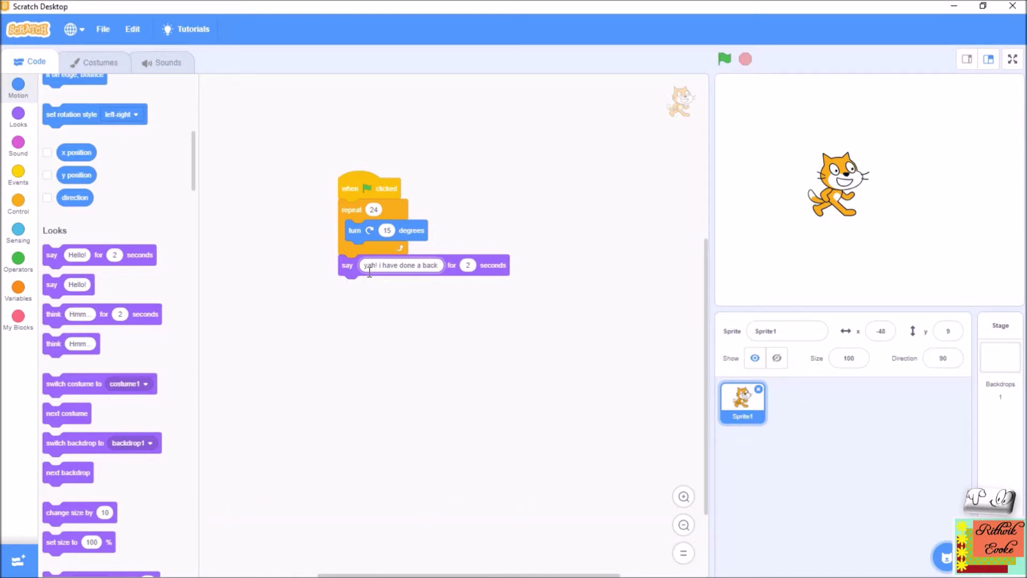
type(" fl")
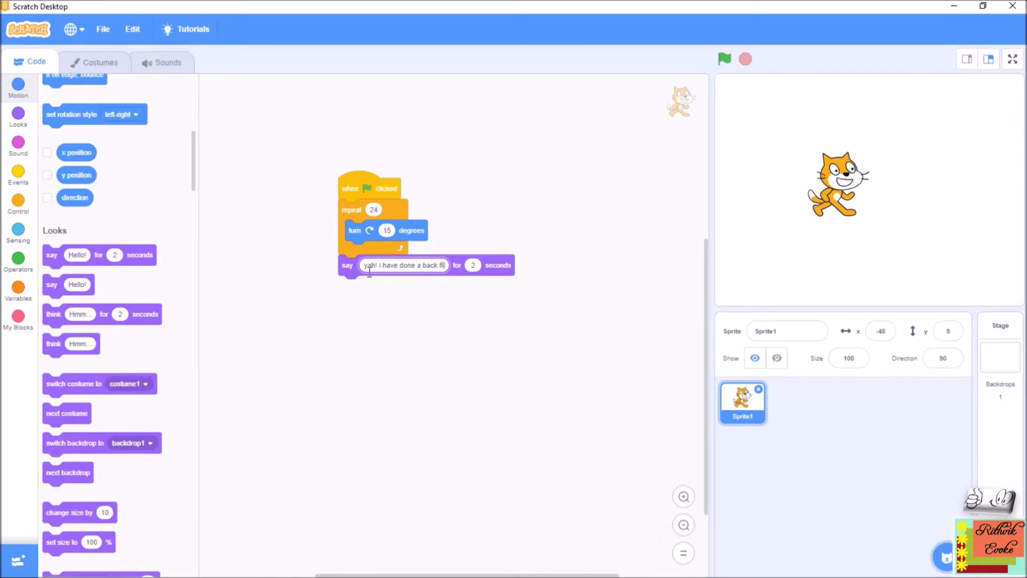
type("ip")
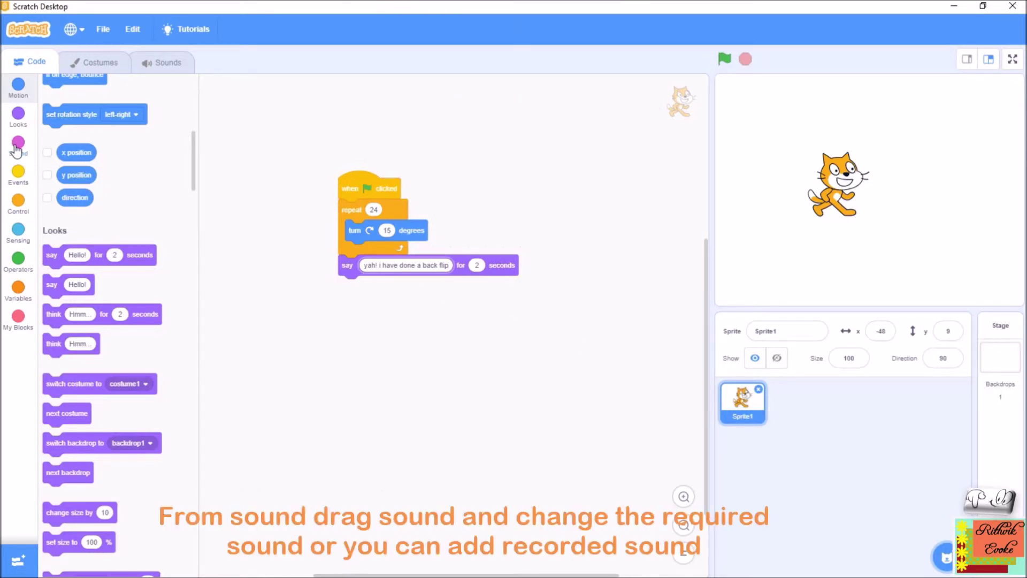
Insert a start sound recording1 block between the repeat loop and the say block.
left_click(18, 147)
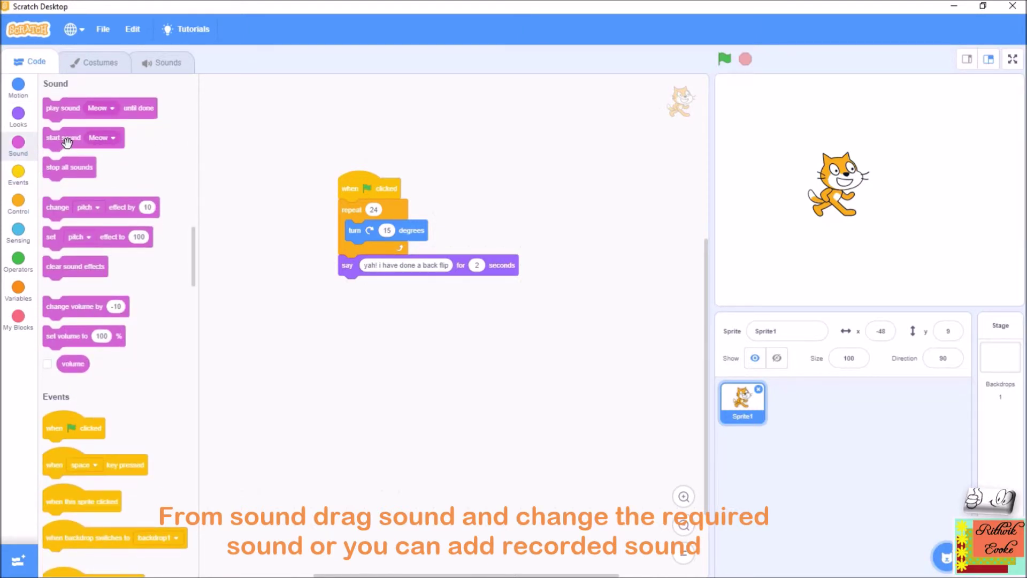
left_click_drag(68, 142, 370, 344)
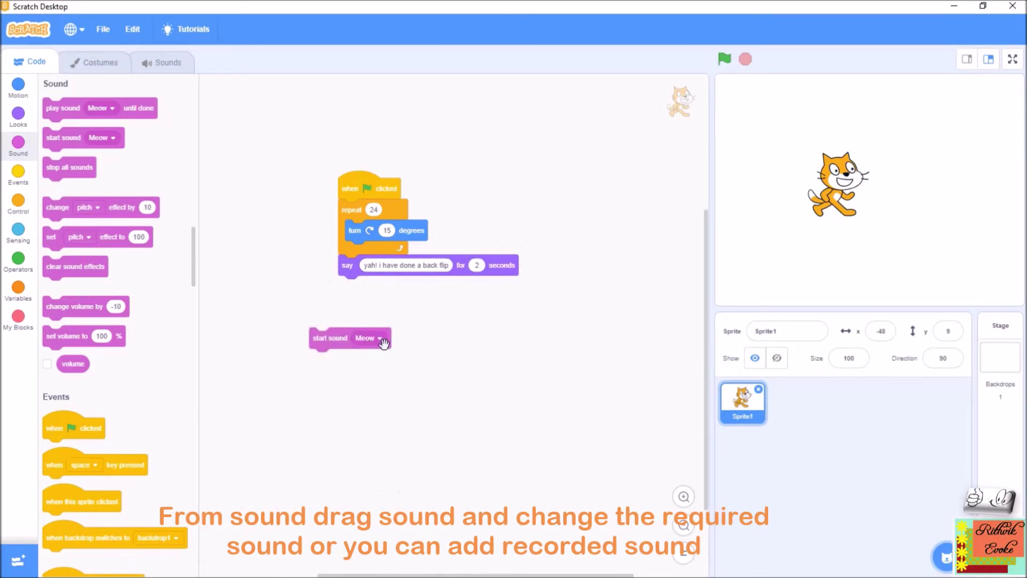
left_click(380, 338)
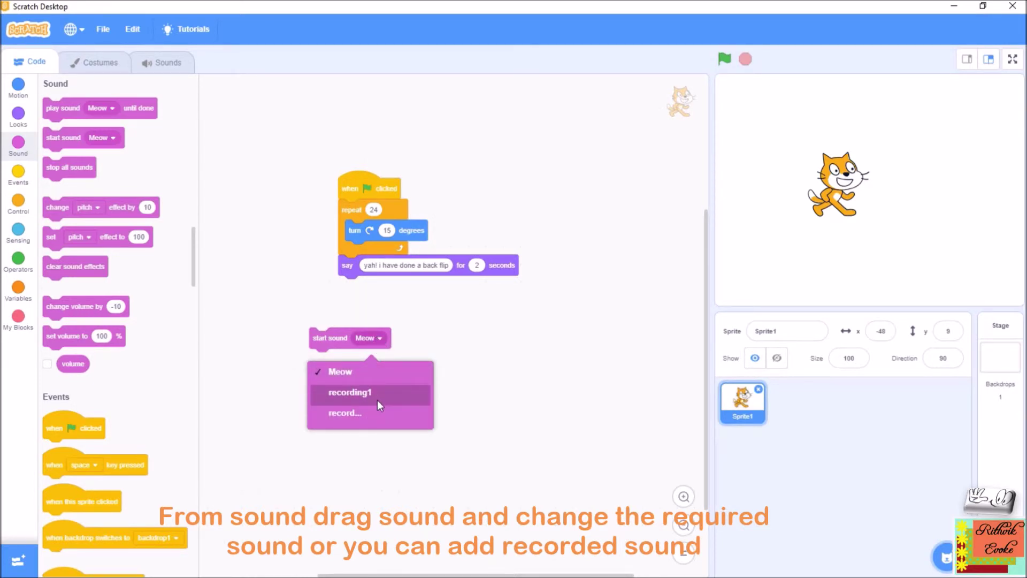
left_click(380, 398)
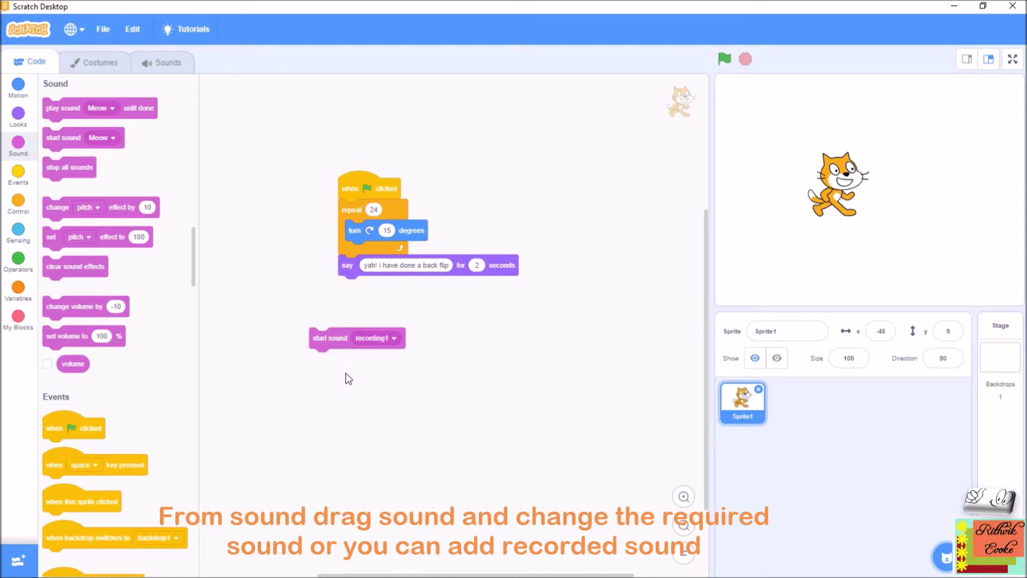
mouse_move(316, 339)
left_mouse_down()
mouse_move(311, 273)
mouse_move(345, 267)
left_mouse_up()
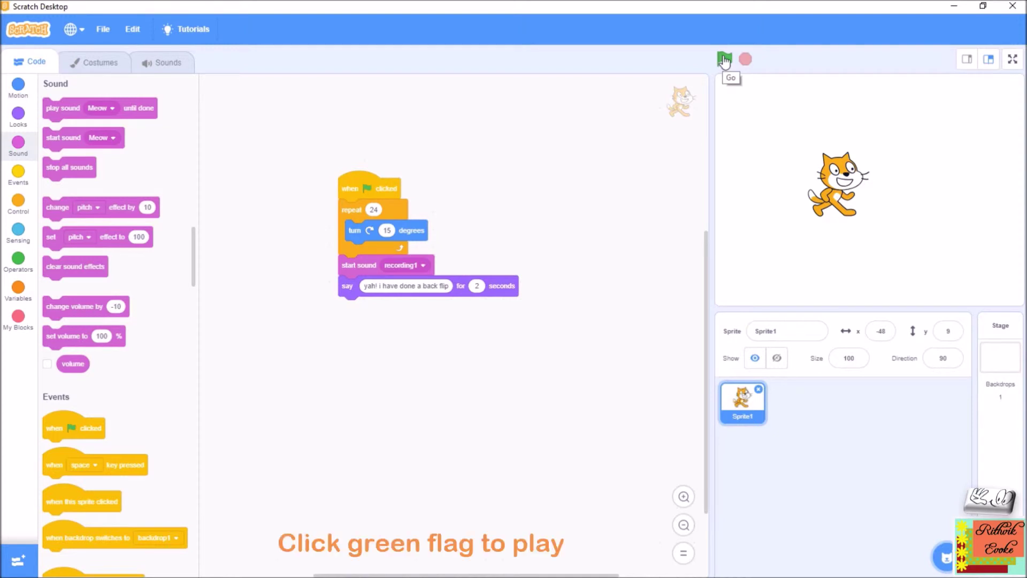
left_click(725, 60)
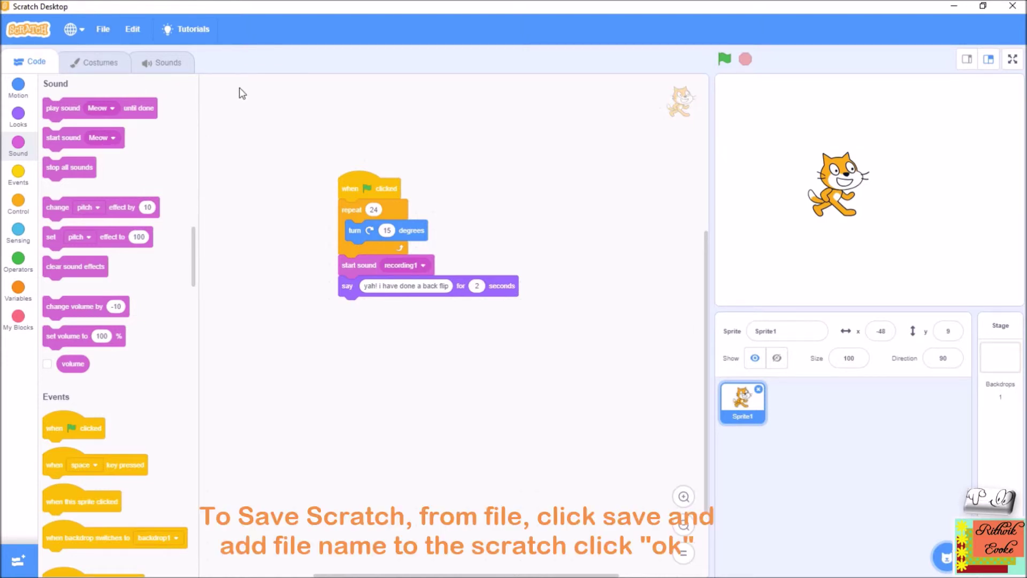
Name the project 'scratch progam' in the Documents save dialog, fixing a stray letter.
left_click(111, 33)
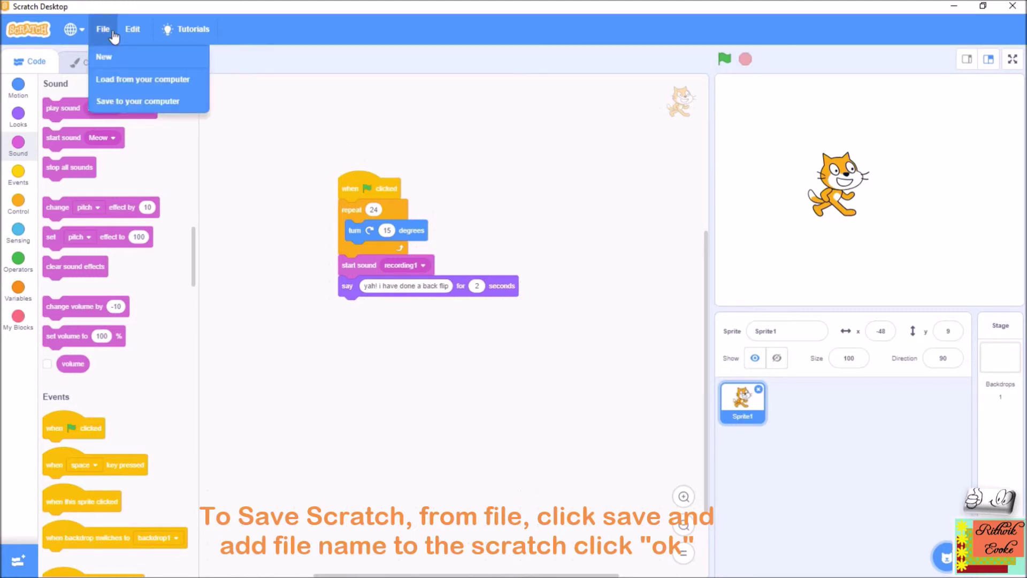
left_click(144, 102)
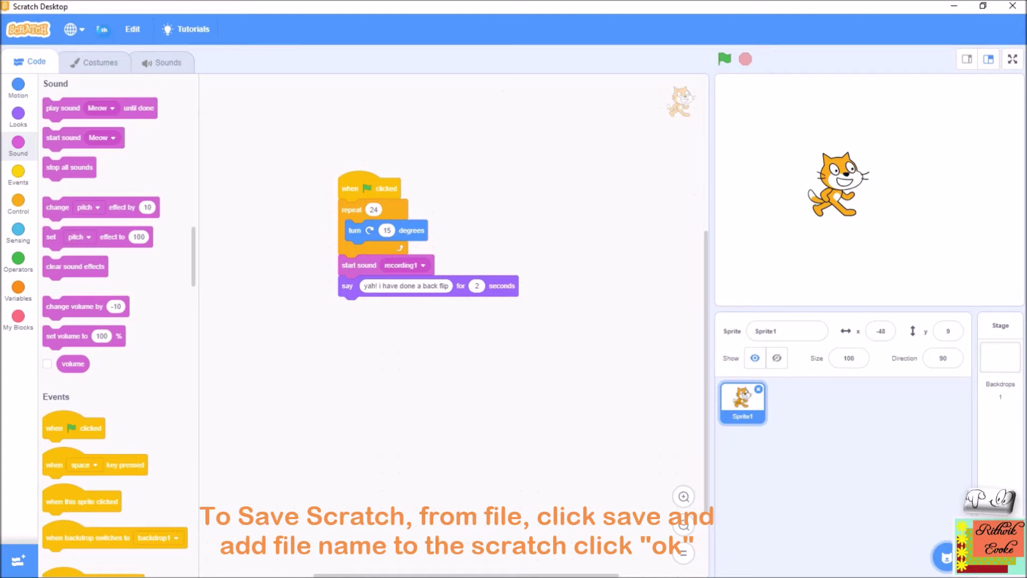
key("ctrl+s")
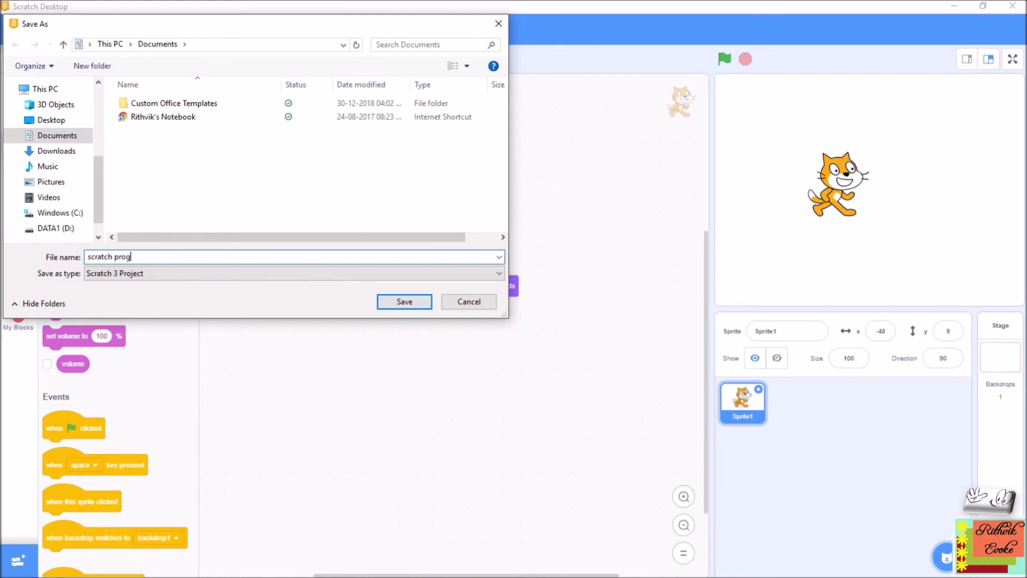
type("ami")
key("BackSpace")
left_click(404, 301)
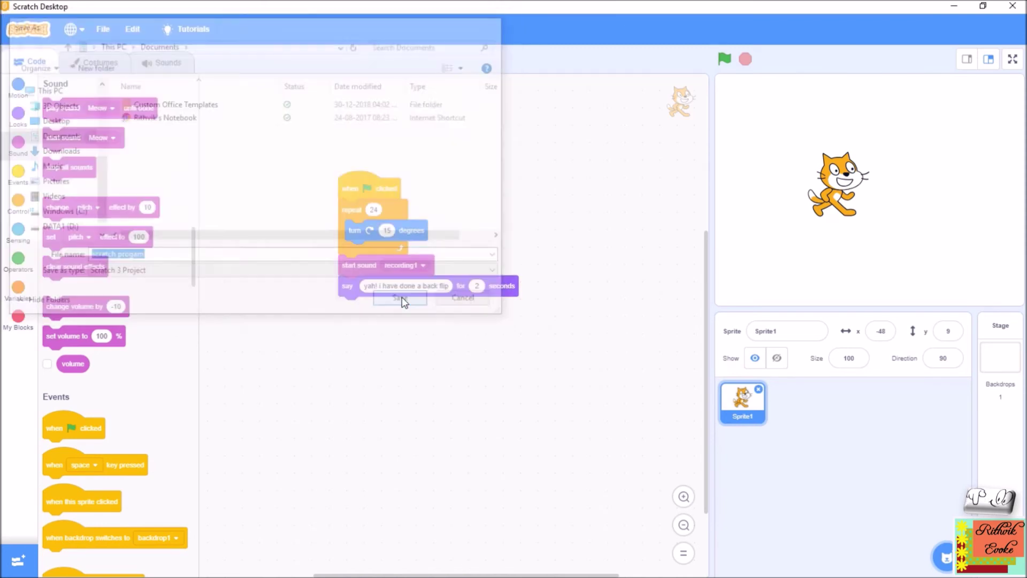